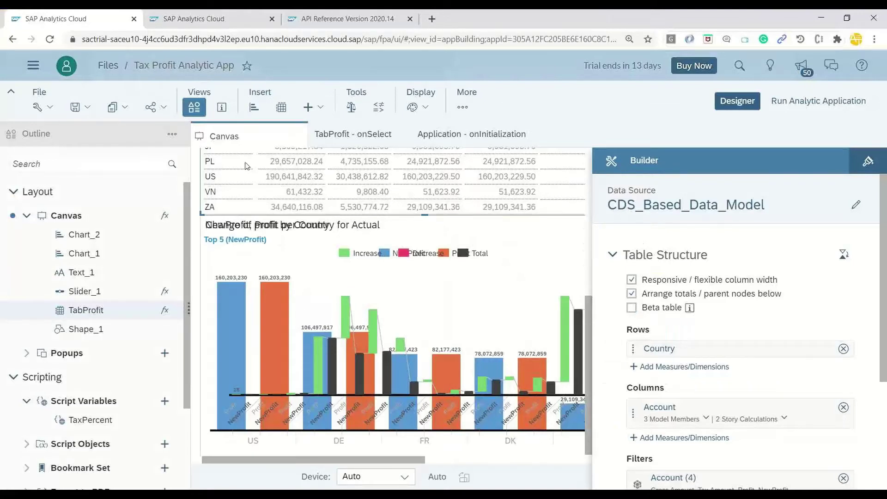
- Insert a button widget and place it at the profit table's bottom-right edge
left_click(318, 110)
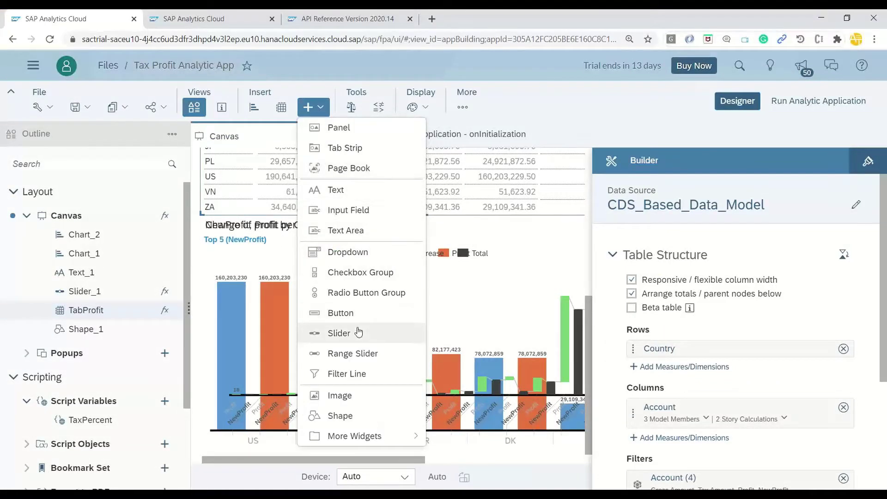
left_click(353, 313)
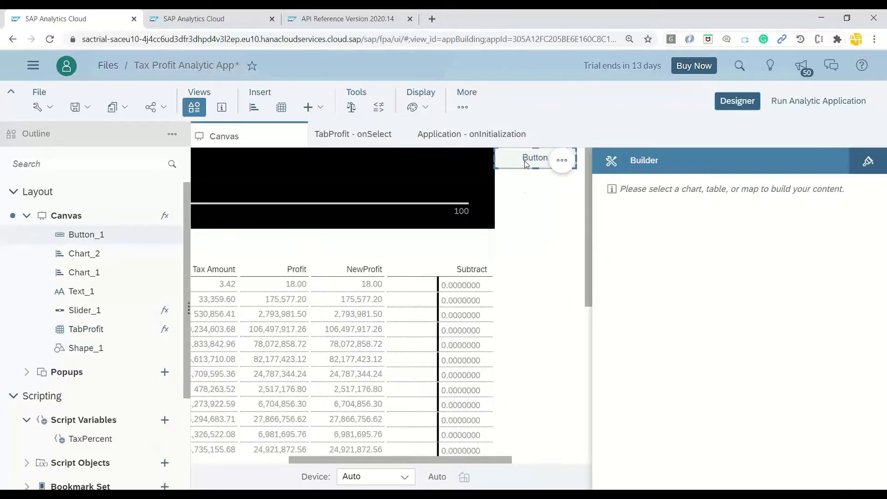
left_click_drag(523, 167, 303, 444)
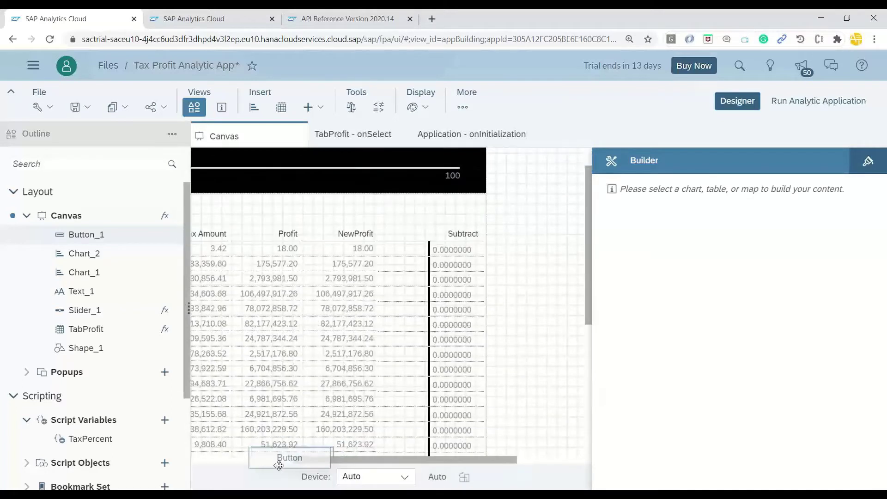
left_click_drag(303, 443, 303, 395)
mouse_move(374, 323)
left_mouse_down()
mouse_move(410, 302)
mouse_move(343, 298)
left_mouse_up()
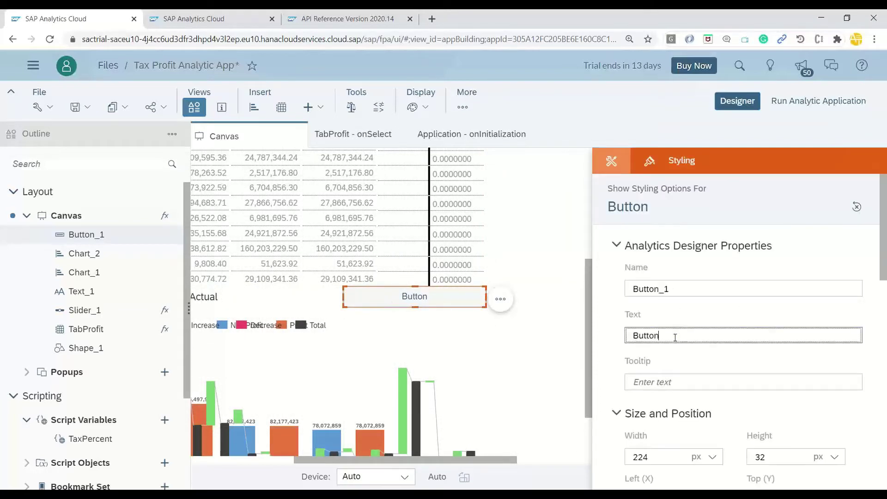
- Label the button 'Launch Smart Discovery' and name it Btn_SD
double_click(672, 336)
type("Launcgh")
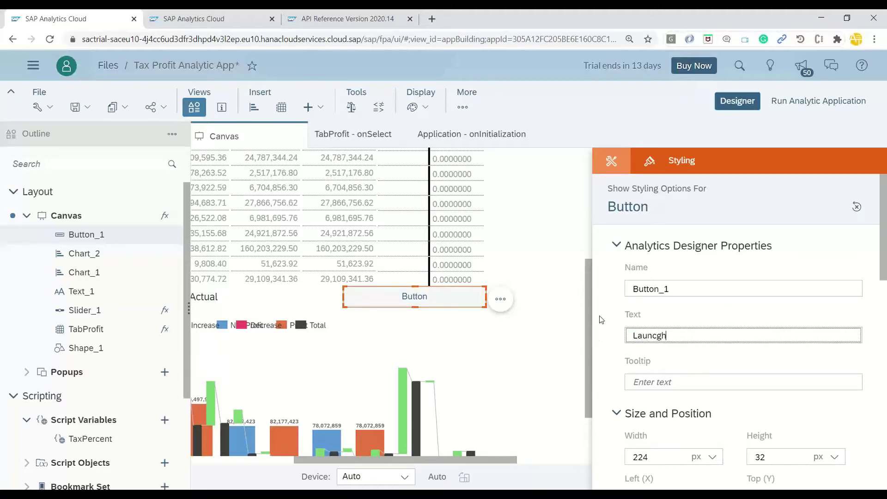
key("BackSpace")
key("BackSpace")
type("h Smart")
type(" Discover")
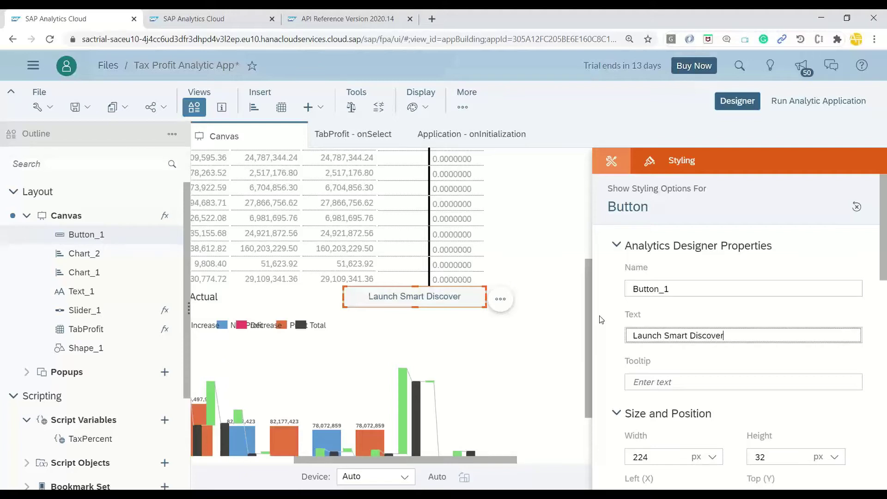
type("y")
left_click_drag(685, 288, 629, 288)
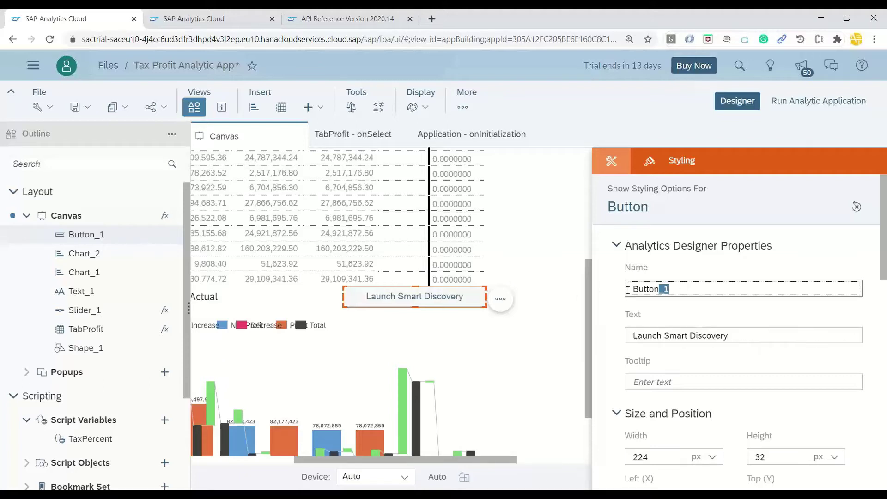
type("Btn_SD")
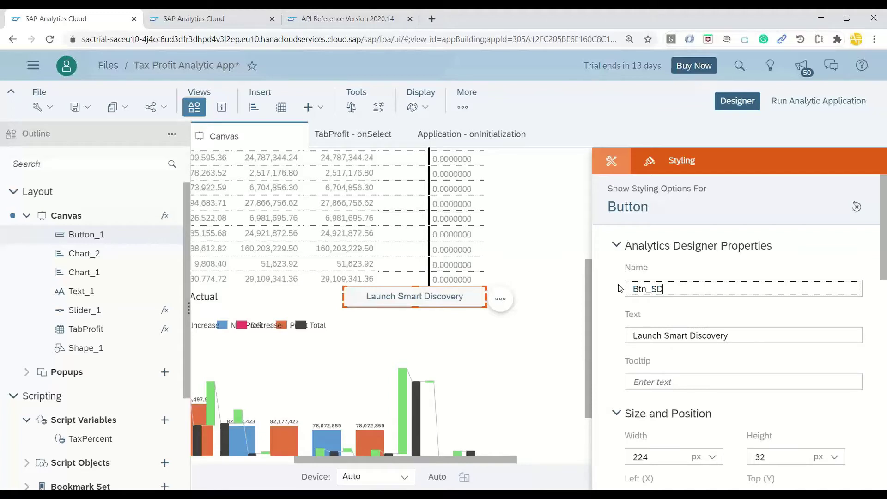
key("Return")
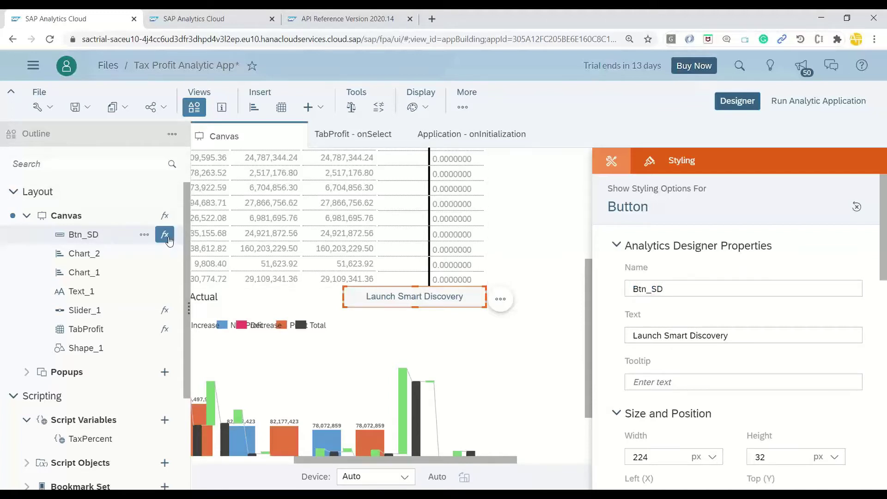
left_click(164, 235)
- In Btn_SD's onClick script, write var ds = TabProfit.getDataSource();
left_click(212, 254)
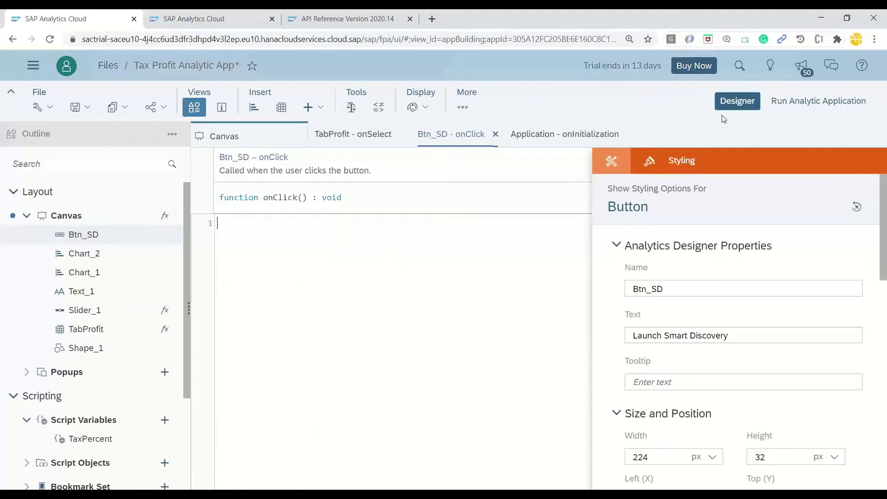
left_click(735, 104)
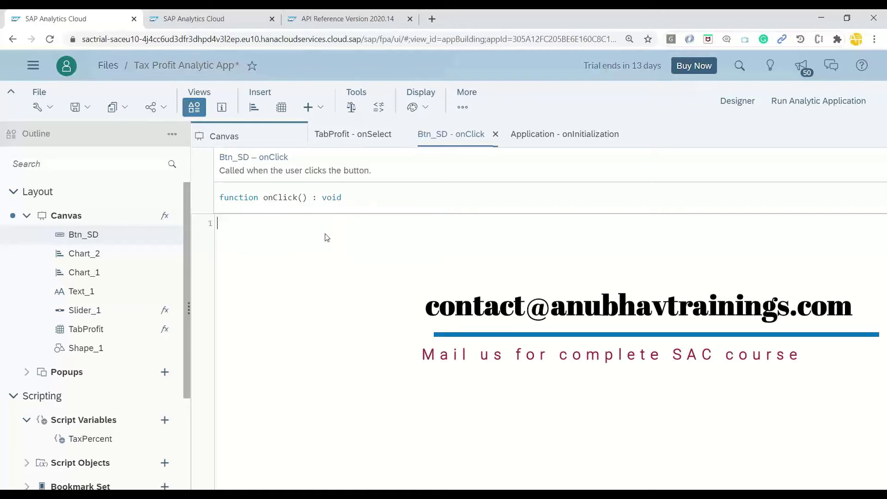
type("var ds ")
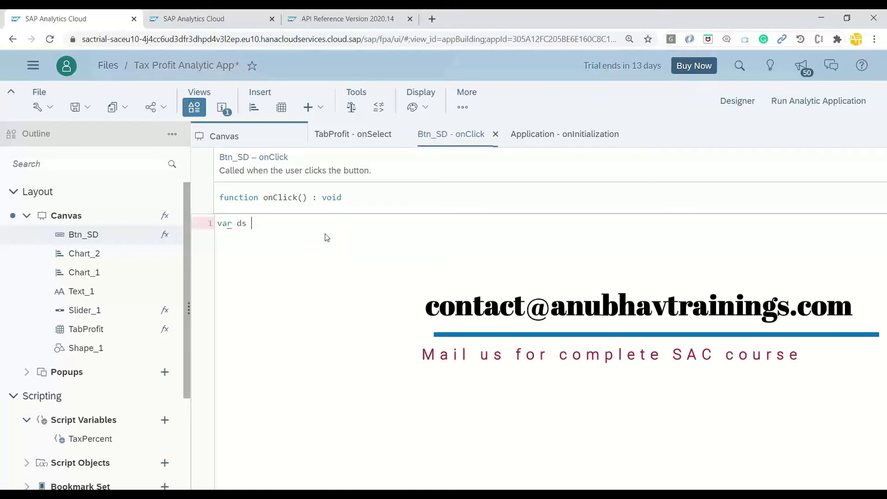
type("= ")
type("ta")
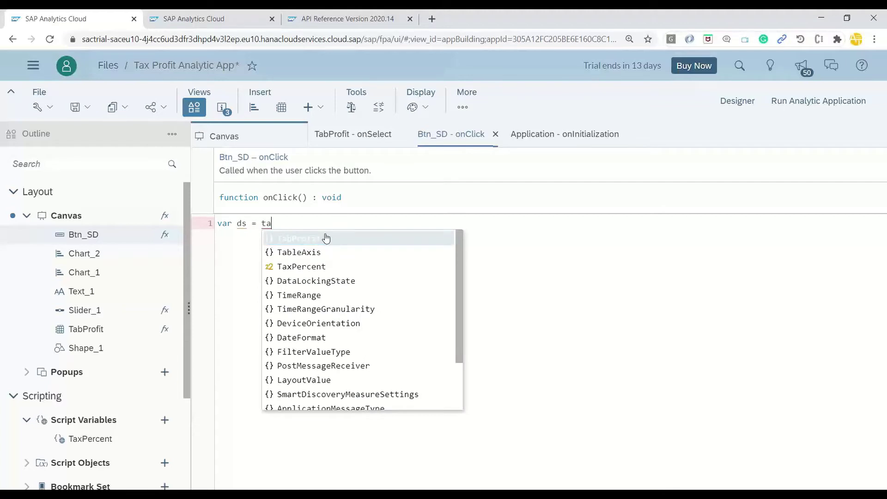
left_click(326, 238)
type(".get")
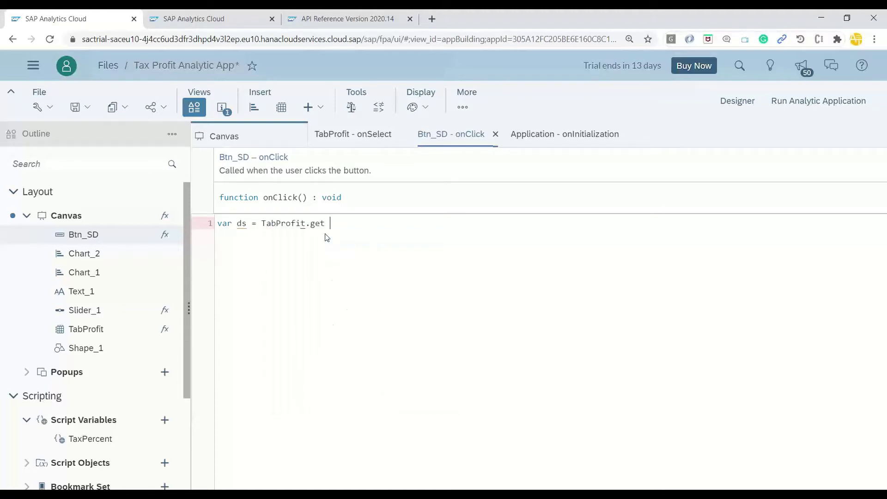
type("D")
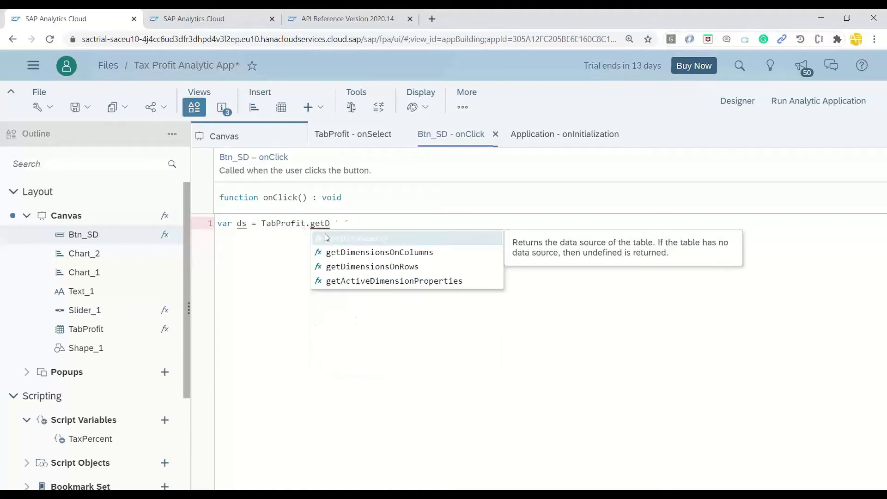
left_click(327, 237)
type(";")
key("Return")
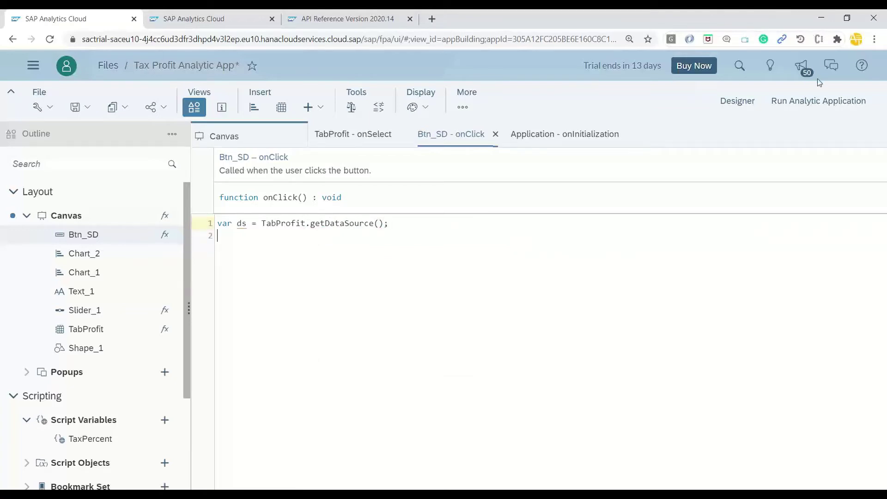
left_click(477, 226)
- Write var oSettings = SmartDiscoveryDimensionSettings.create(ds, "Country", ) on line 2
type("var")
type(" oSett")
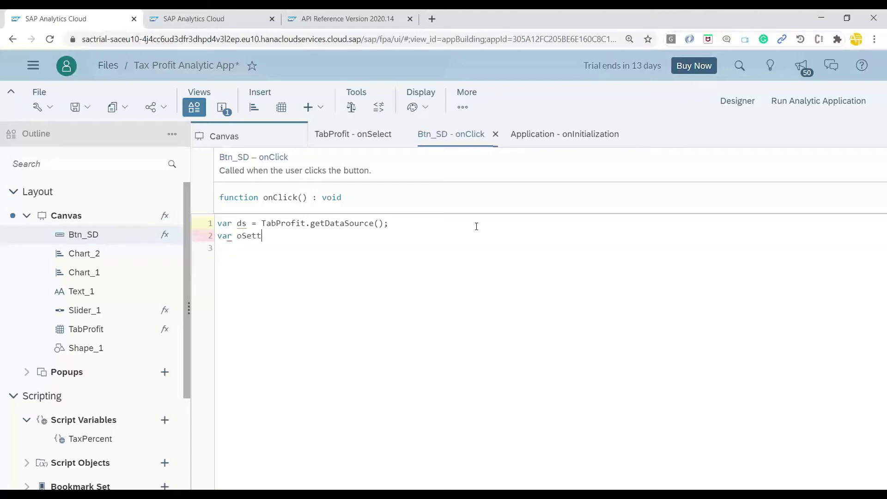
type("ings = ")
type("Sma")
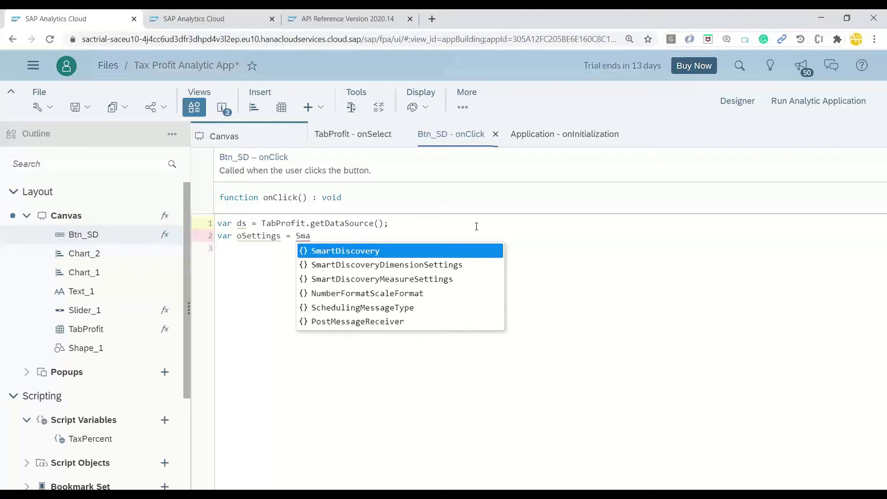
key("Down")
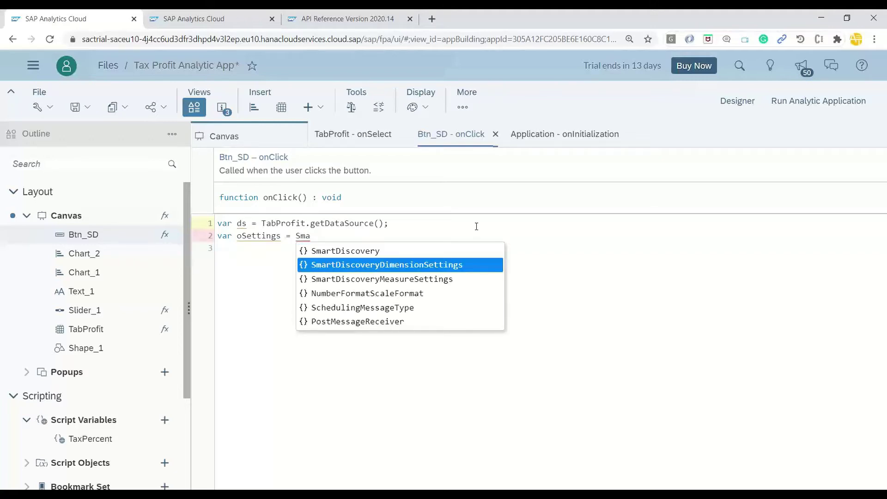
key("Return")
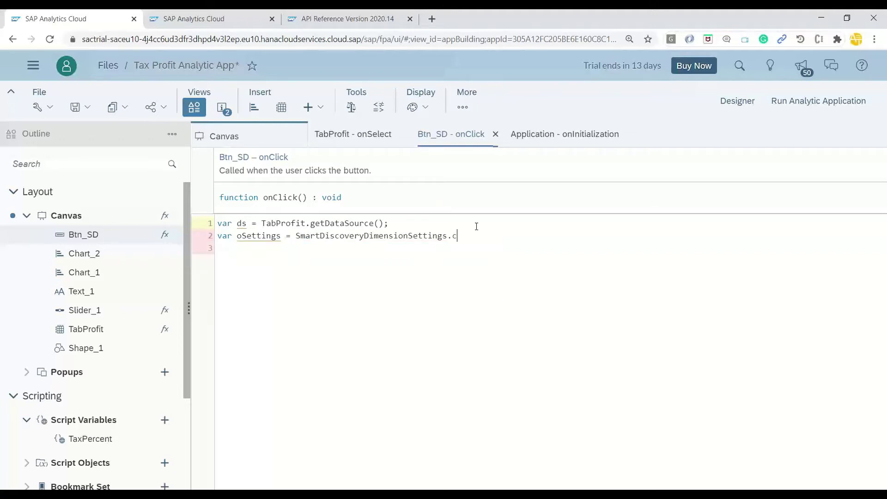
type("create(")
key("Return")
key("BackSpace")
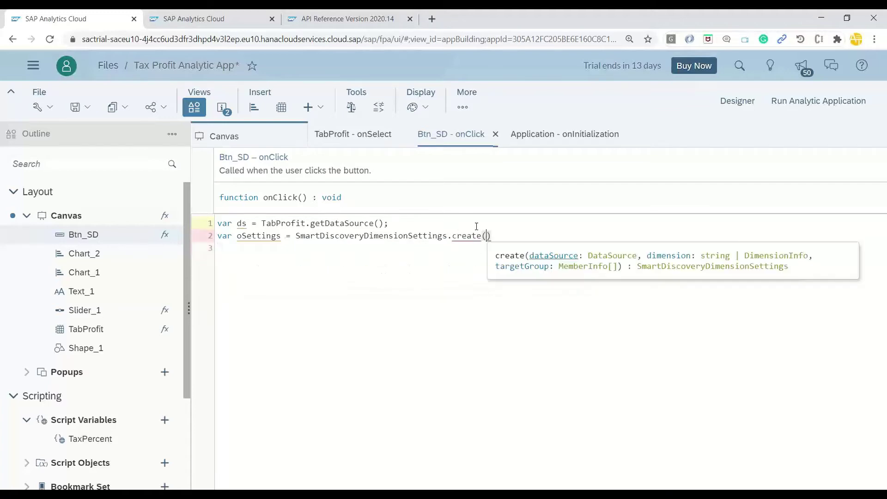
type("ds, \"")
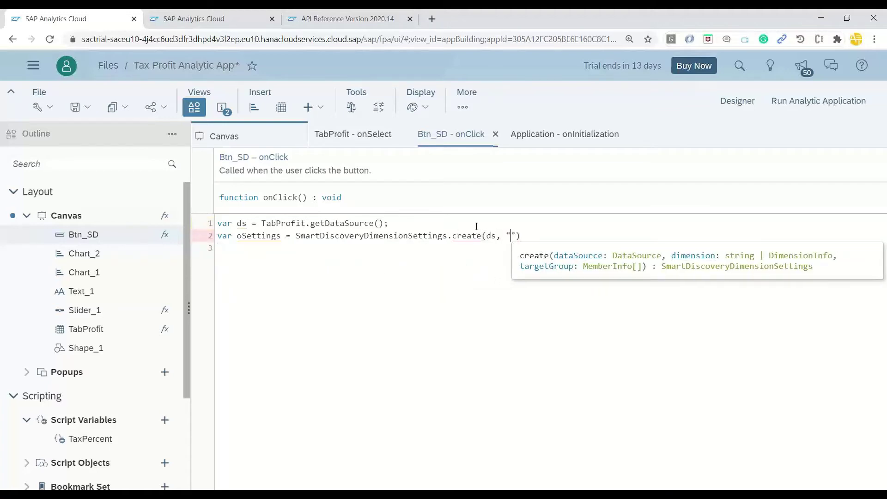
type("Ca")
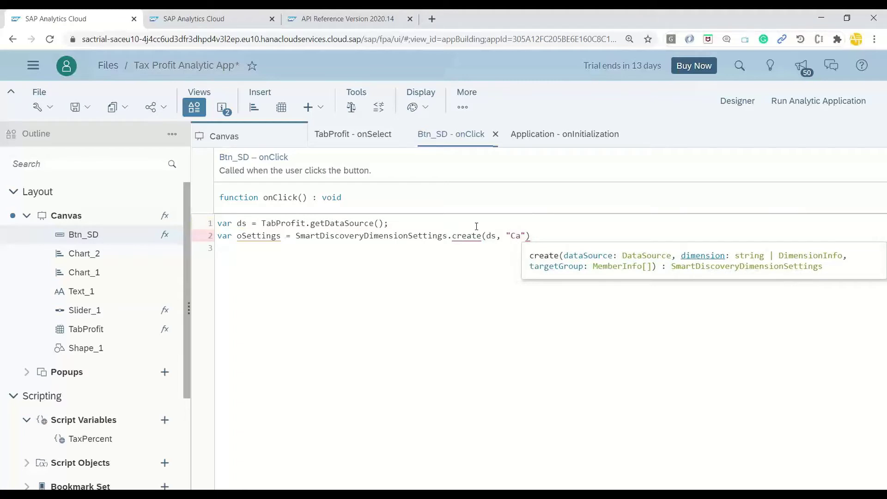
key("BackSpace")
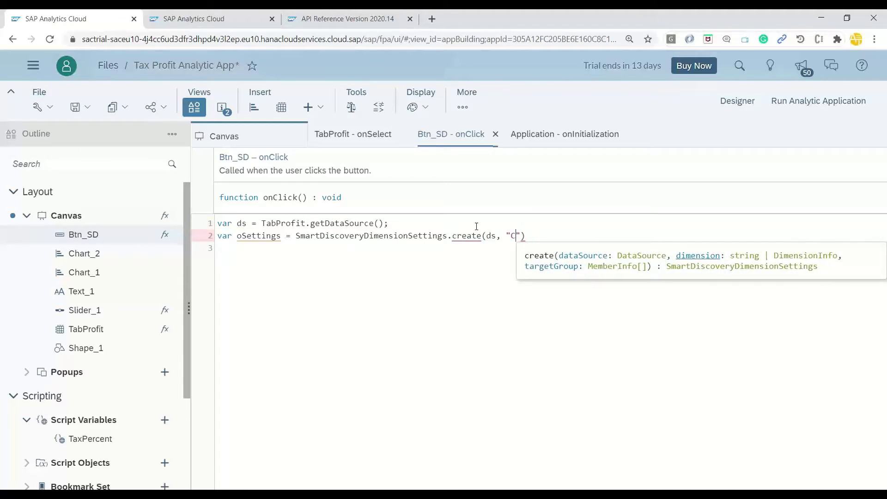
type("ountry\"")
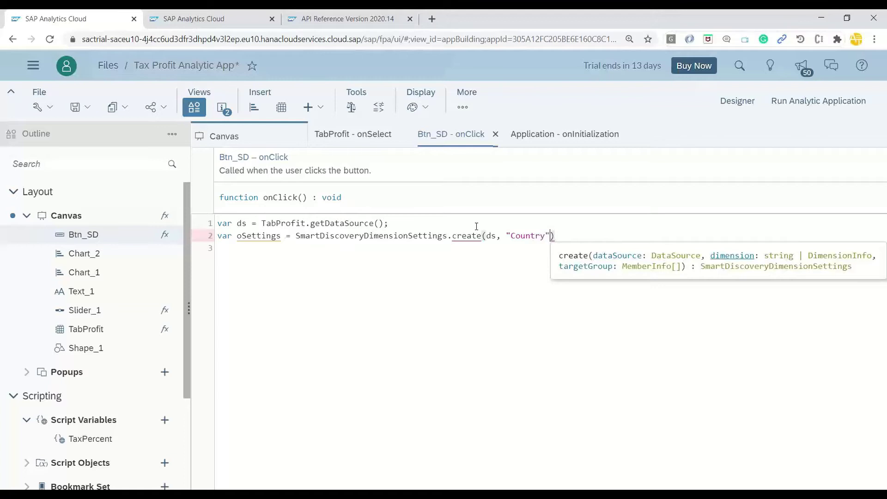
type(",")
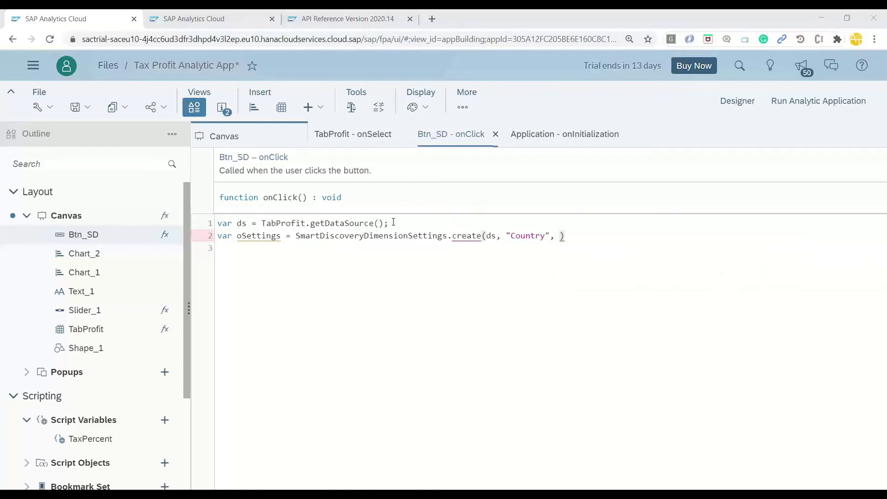
- Add a line declaring var allMembers = ds.getMembers() below the data source line
left_click(411, 221)
key("Return")
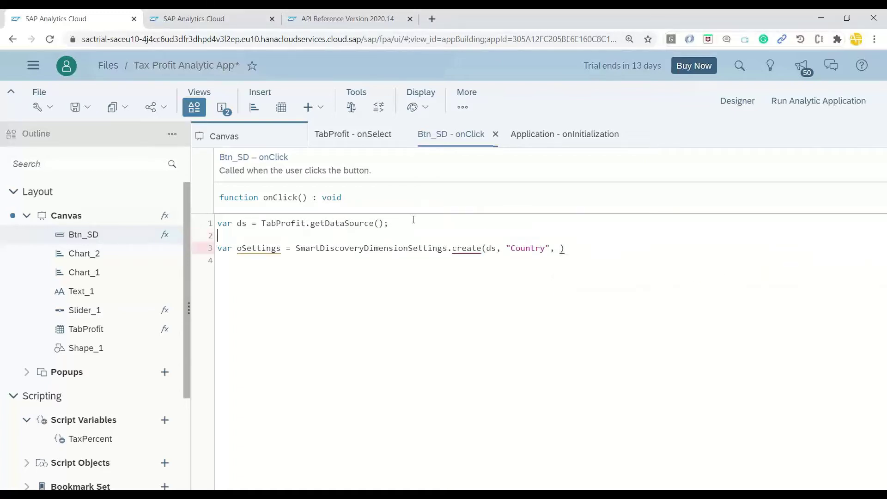
type("var ")
type("all")
type("Memers =")
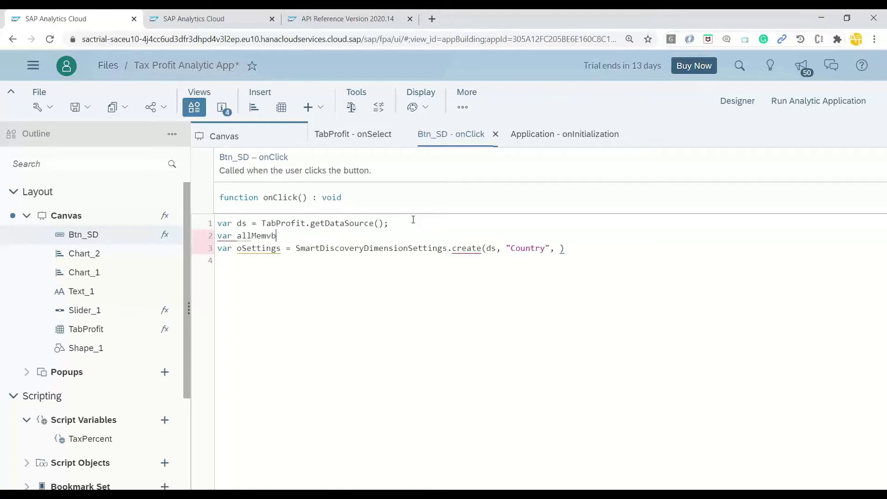
type(" Tab.")
type("Profit")
key("Return")
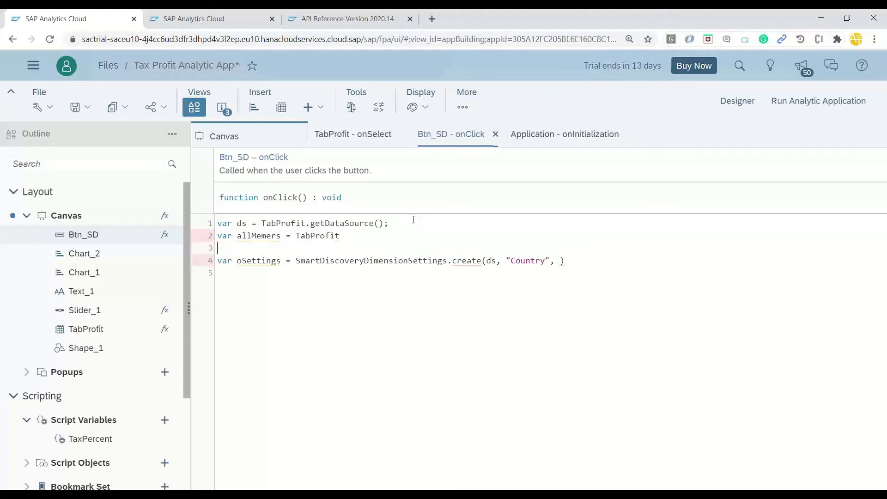
type(".get")
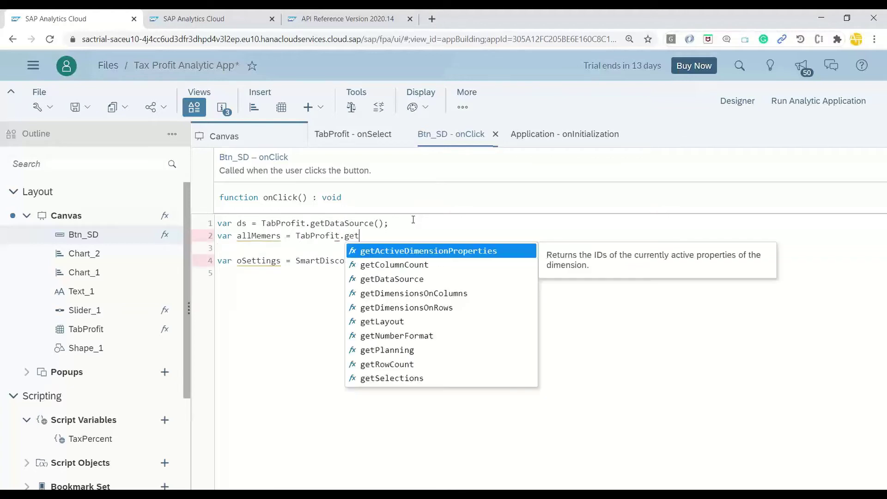
key("Down")
type("M")
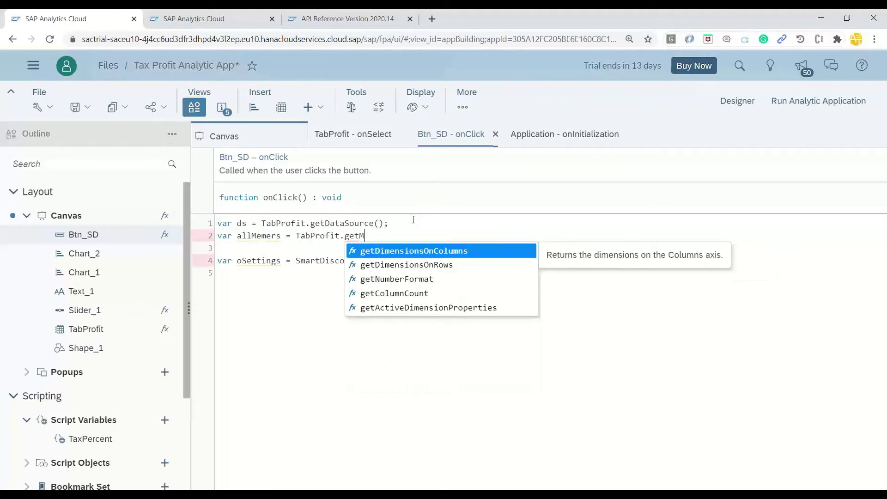
key("Down")
key("Down")
key("Down")
key("Up")
key("Up")
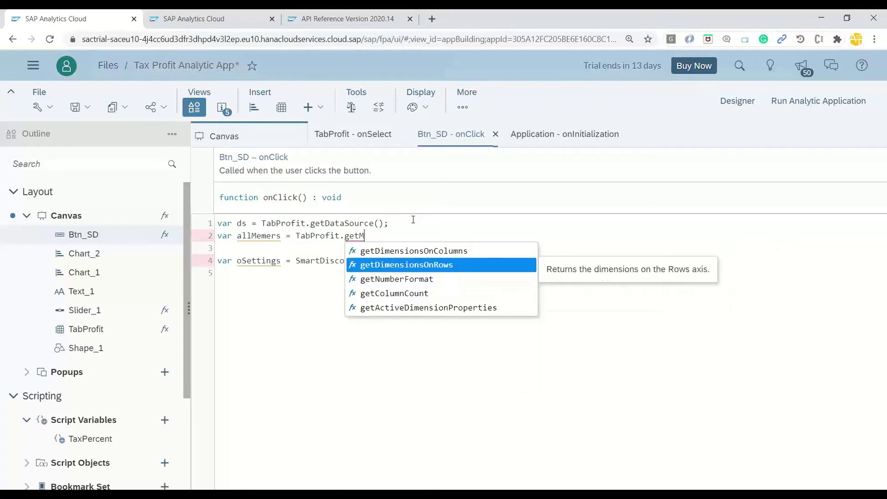
key("BackSpace")
key("BackSpace")
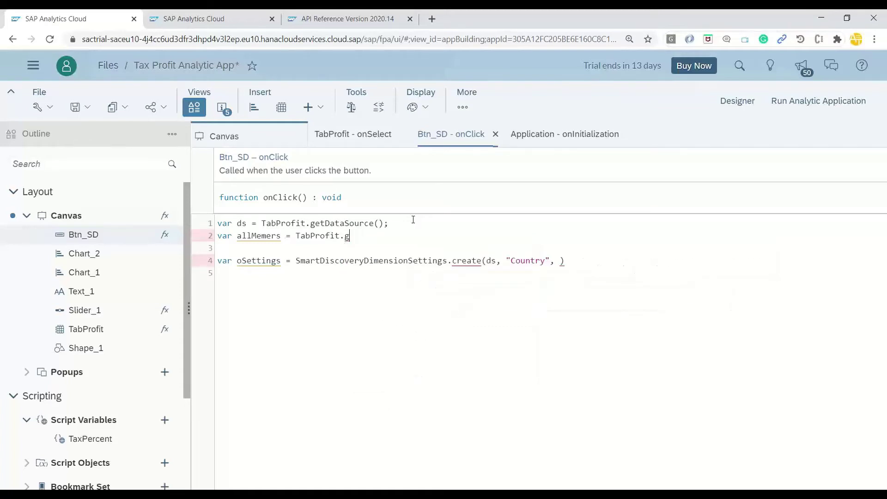
key("BackSpace")
key("BackSpace")
key("BackSpace")
key("BackSpace")
key("BackSpace")
key("BackSpace")
key("BackSpace")
key("BackSpace")
key("BackSpace")
key("BackSpace")
key("BackSpace")
type("s.getM")
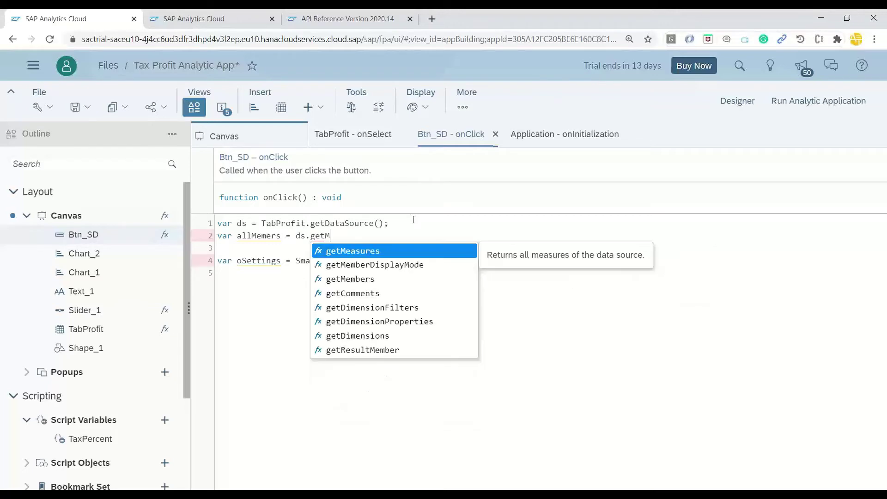
type("e")
key("Down")
key("Down")
key("Return")
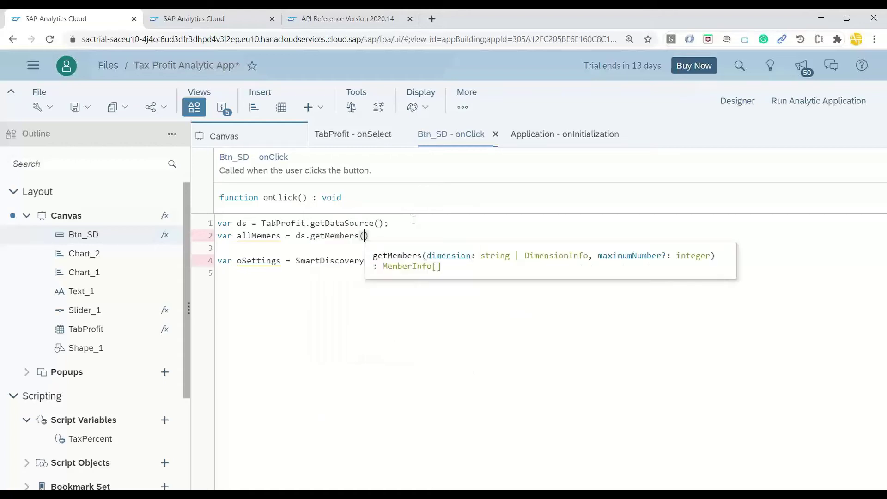
- Declare var firstMember = allMembers[0];
type("); ")
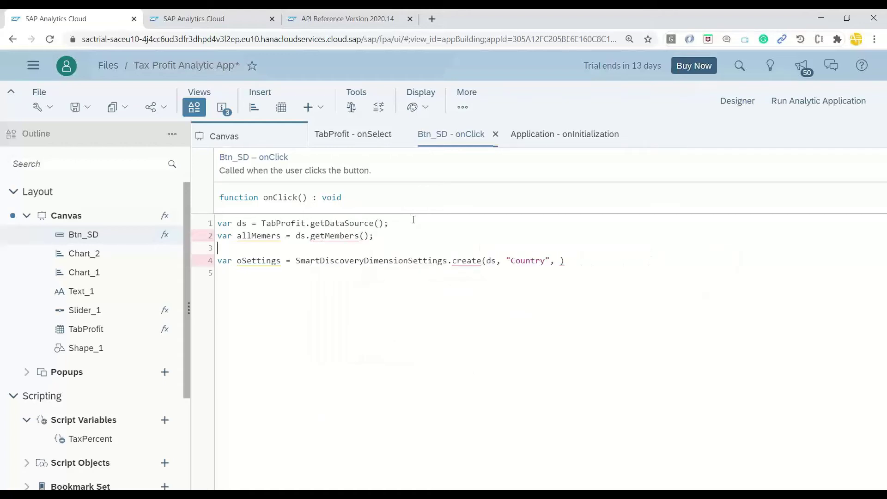
type("var fie")
key("BackSpace")
type("r")
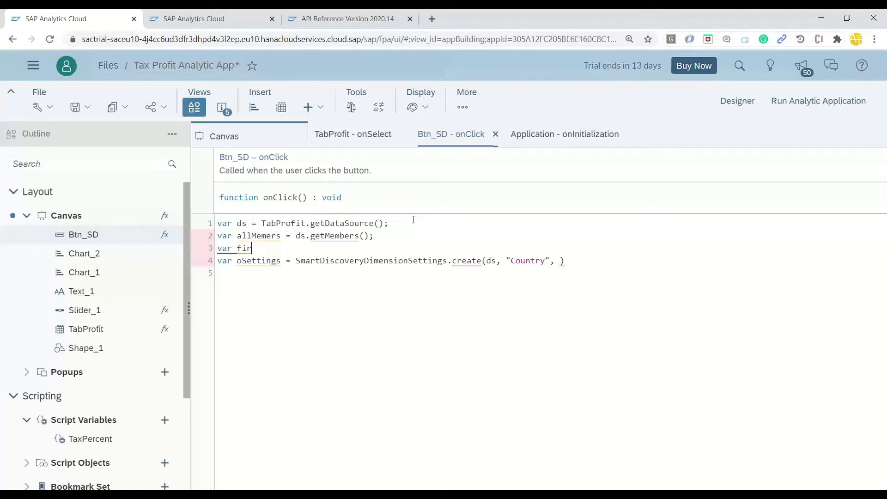
type("st")
type("Member = ")
type("allMembers")
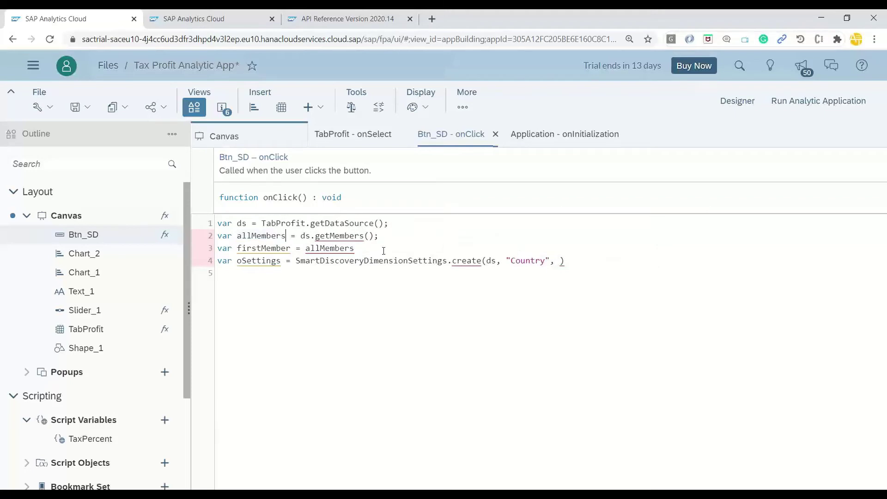
type("[0")
type("];")
- Pass [firstMember] as the third argument of create()
left_click(560, 261)
type("firstMember")
left_click(631, 262)
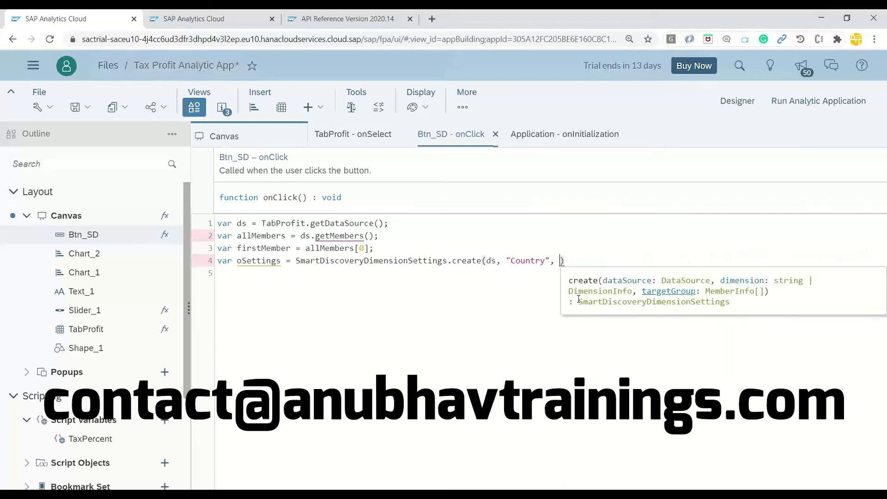
type("[firstMember]")
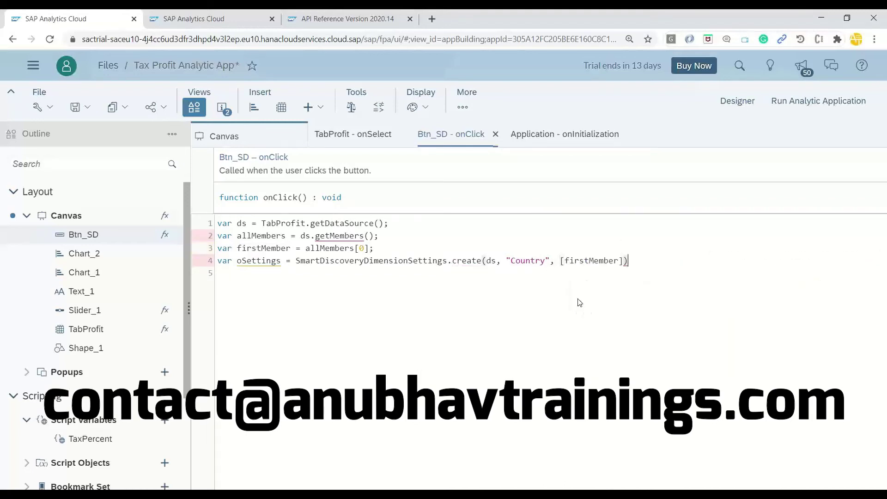
type(";")
key("Return")
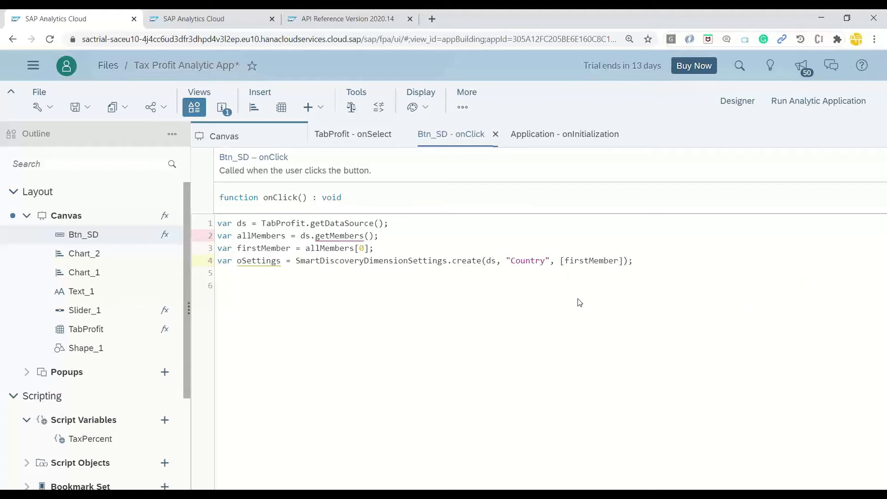
- Add oSettings.setIncludedMeasures with Profit picked in the Select Member dialog
type("oSe")
key("Return")
type(".")
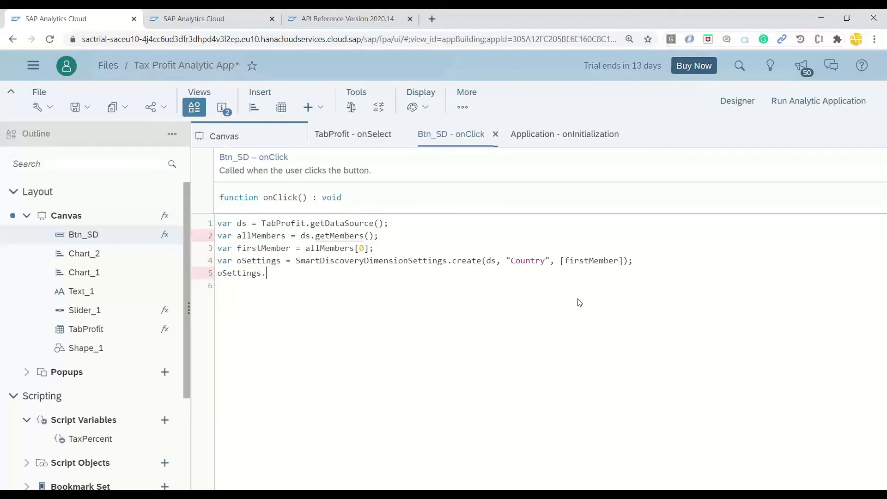
type("set")
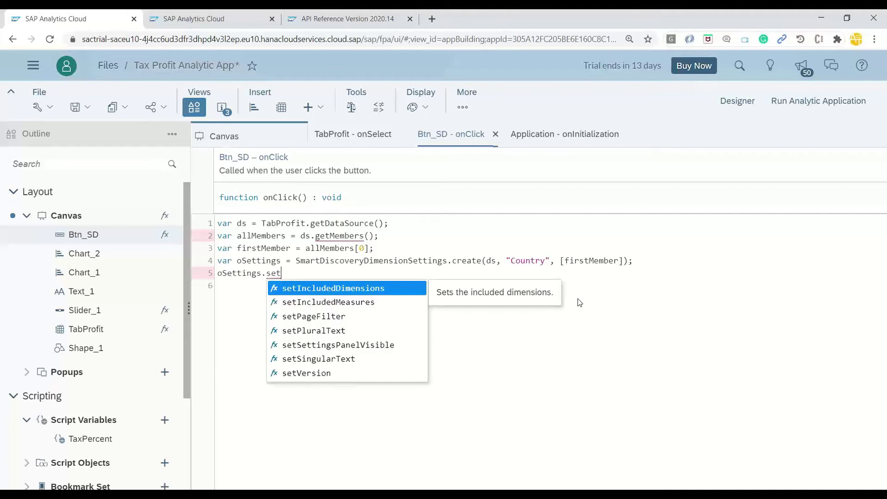
key("Down")
key("Return")
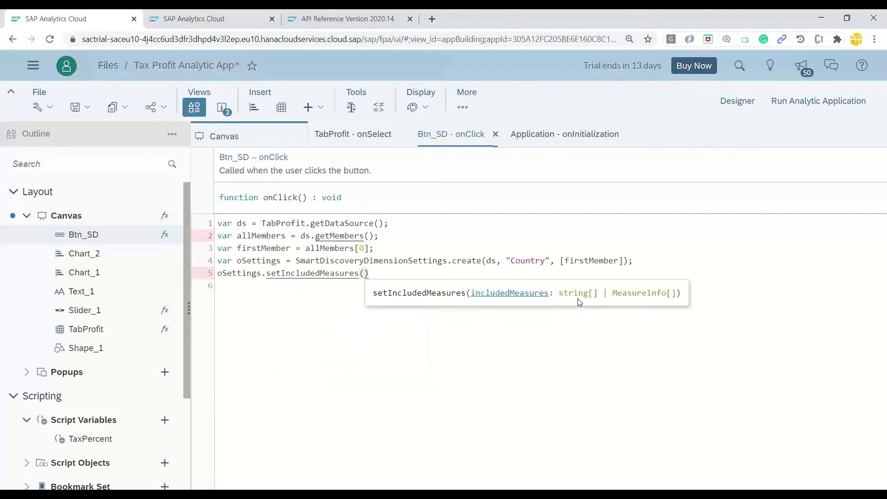
key("ctrl+space")
key("Return")
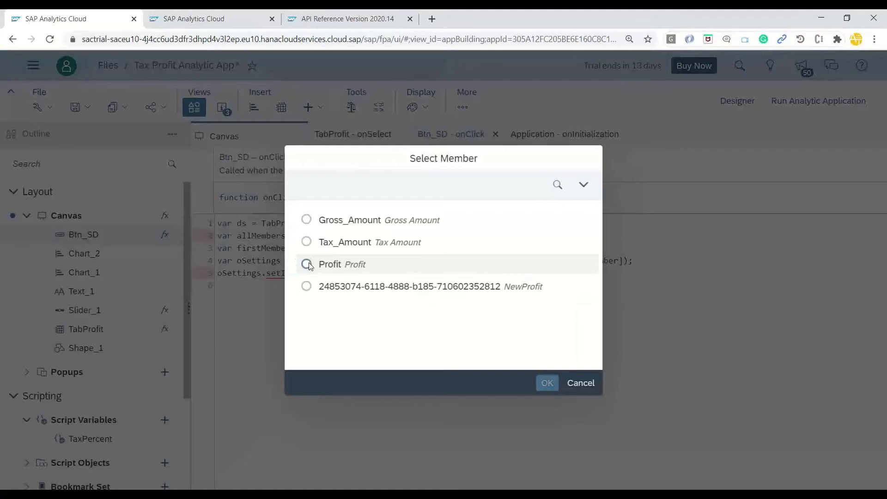
left_click(307, 264)
left_click(545, 388)
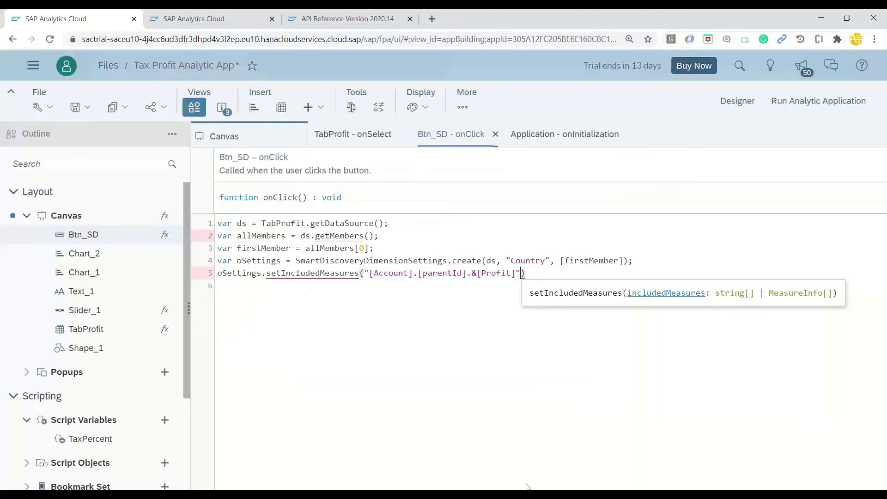
left_click(534, 278)
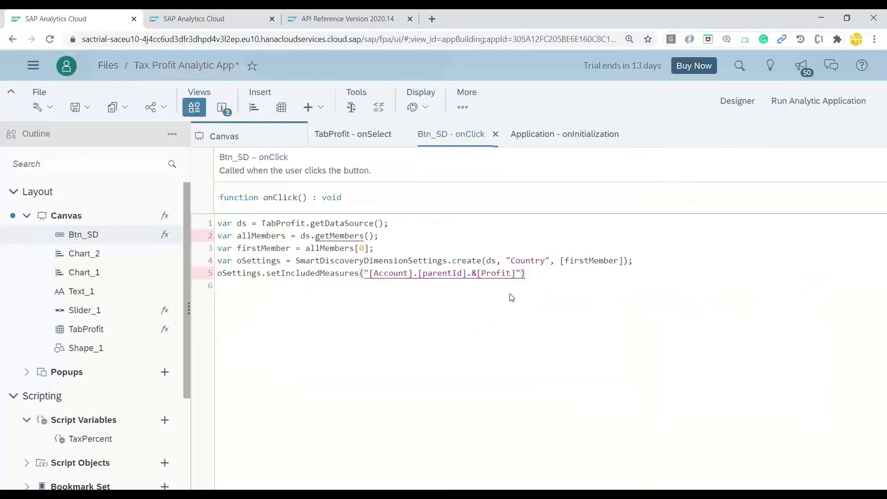
type(";")
key("Return")
- Add SmartDiscovery.buildStory(oSettings); and save the application
type("Sm")
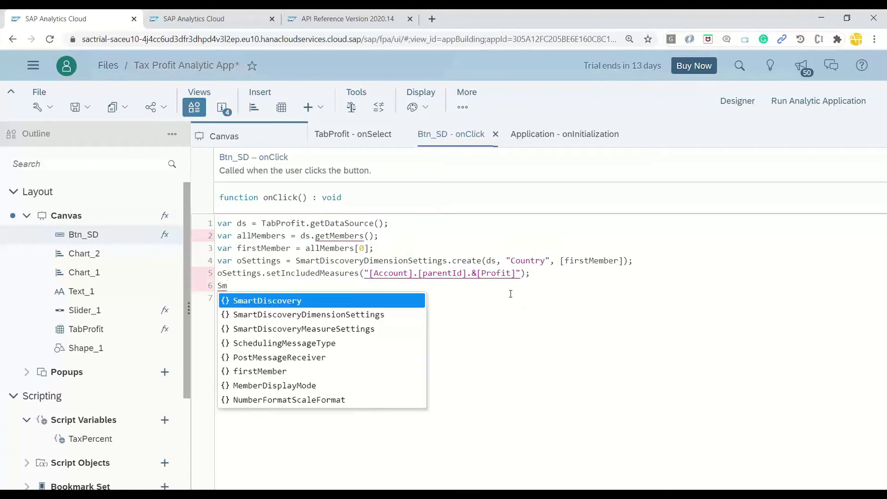
key("Return")
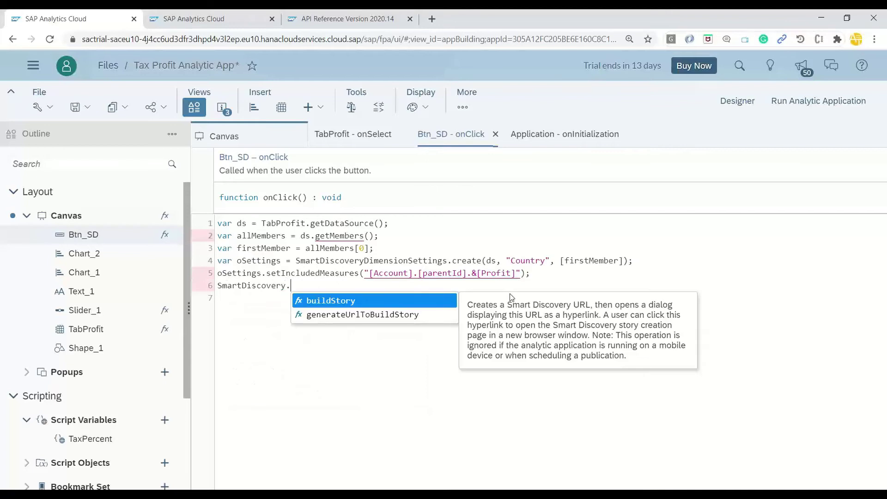
key("Return")
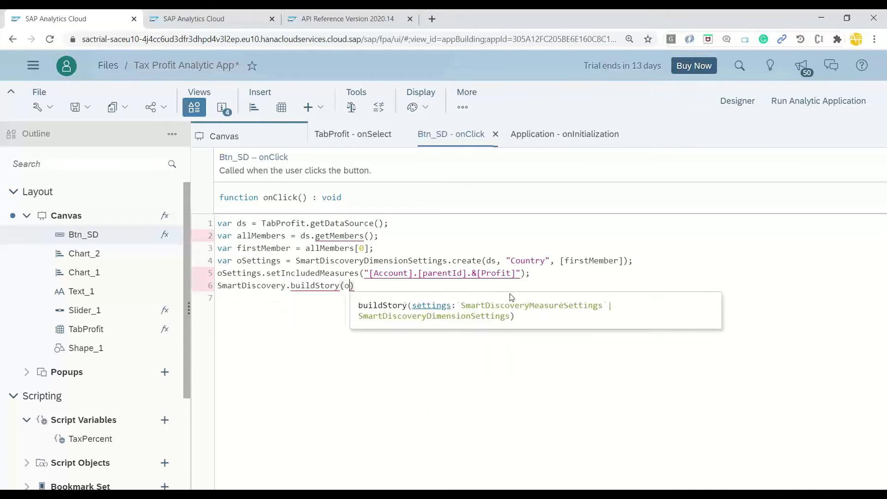
type("oS")
key("Return")
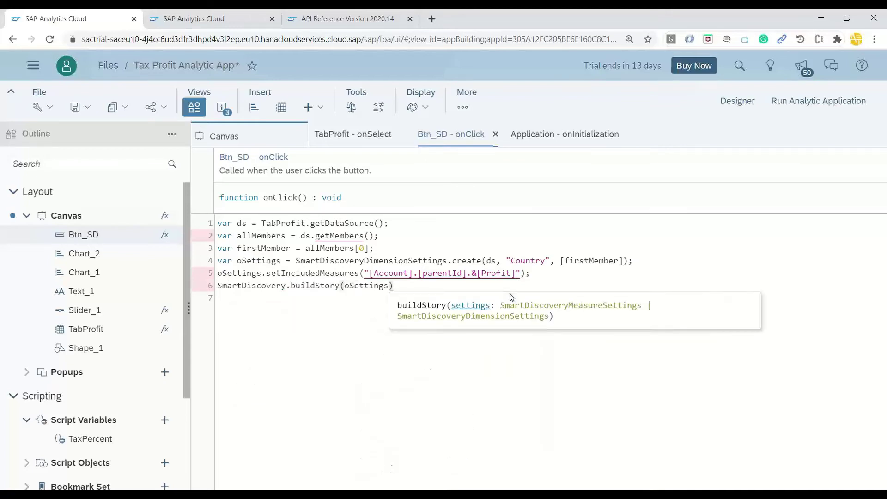
key("End")
type(";")
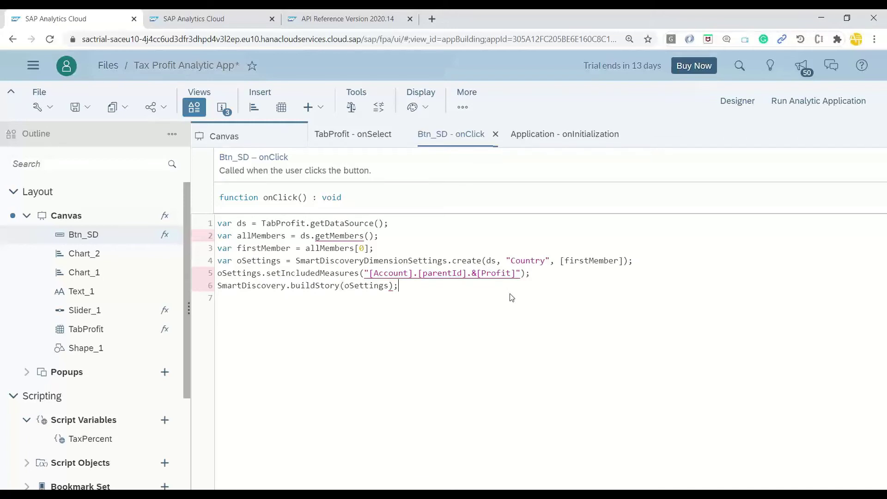
key("ctrl+s")
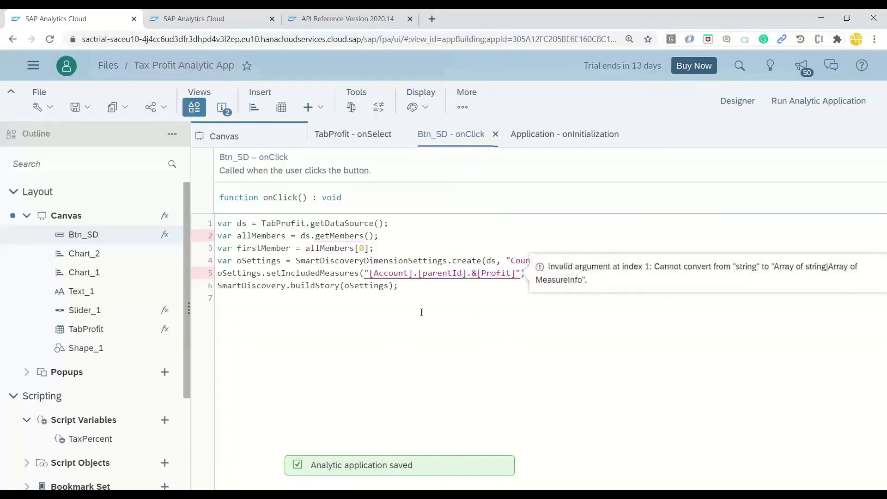
- Wrap the Profit measure argument in [ ] brackets and save
left_click(365, 273)
type("[")
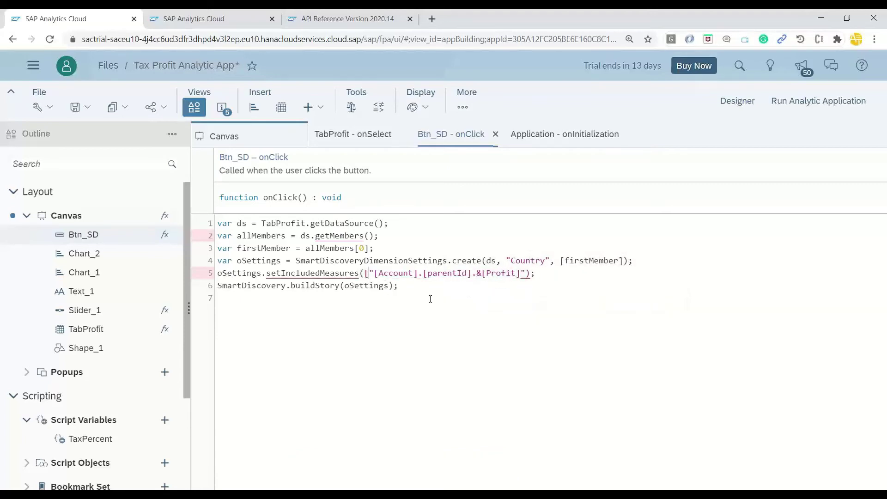
key("End")
key("Left")
key("Left")
type("]\"]")
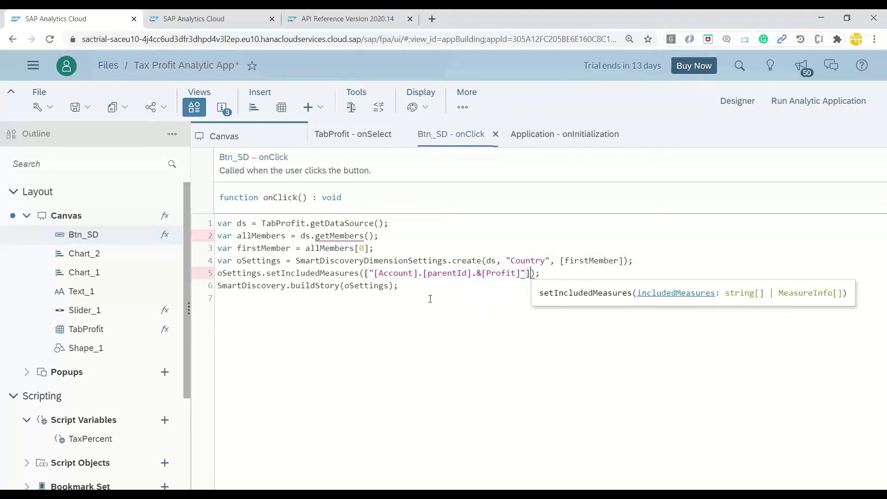
left_click(434, 324)
key("ctrl+s")
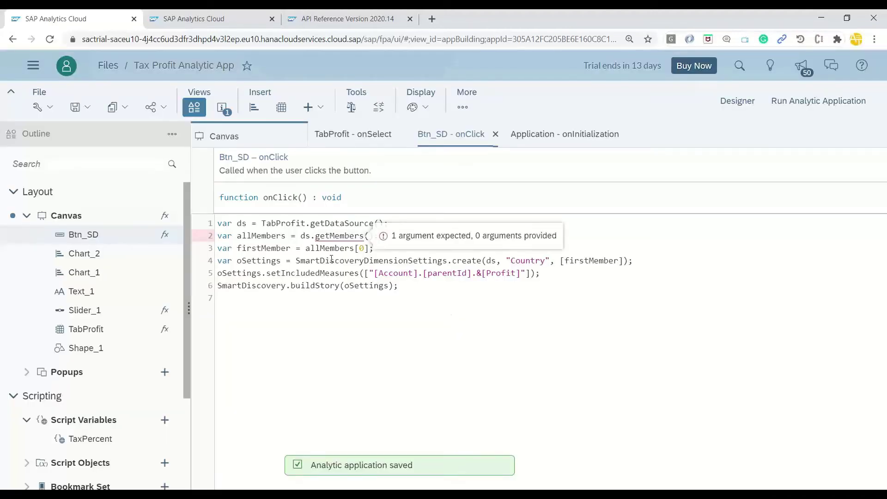
mouse_move(340, 236)
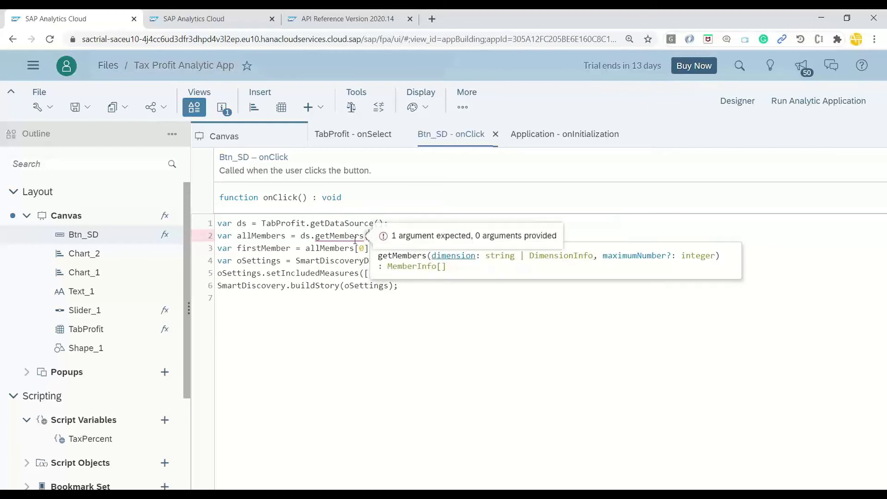
- Pass "Country" to getMembers and save the application
type("\"Count")
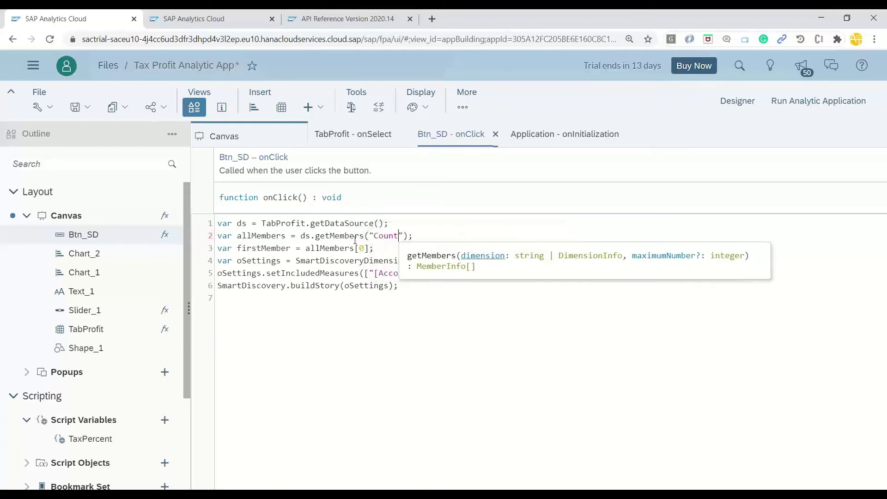
type("ry")
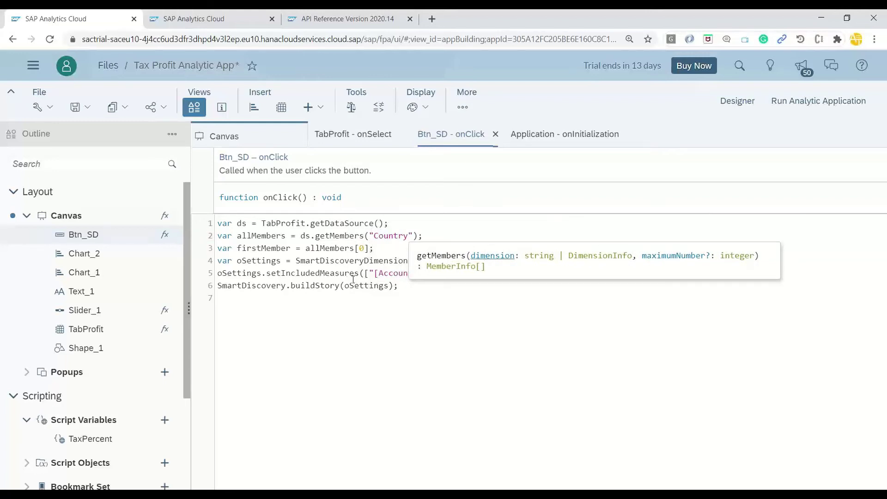
key("ctrl+s")
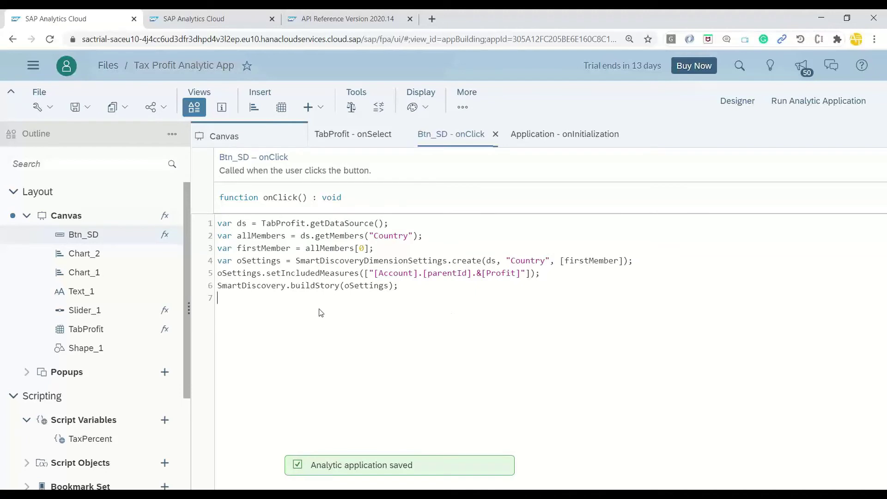
left_click(176, 21)
- Reload the running app, then launch Smart Discovery and open its Country link
left_click(49, 42)
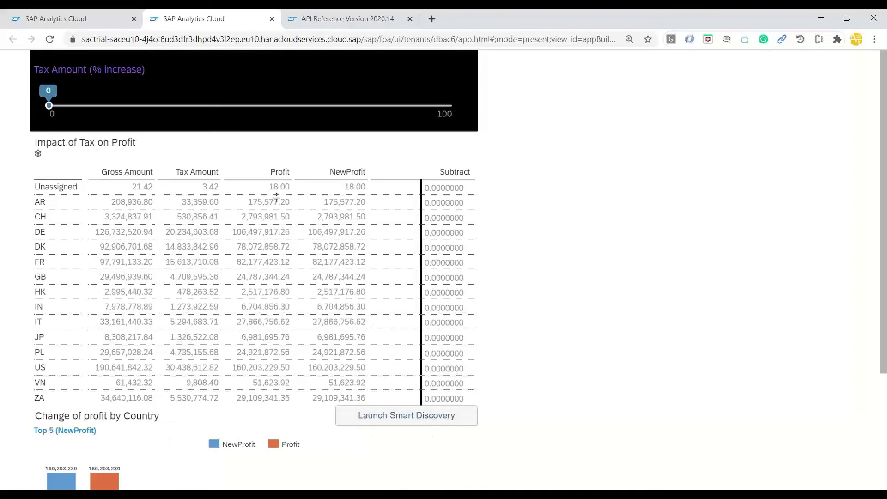
left_click(407, 419)
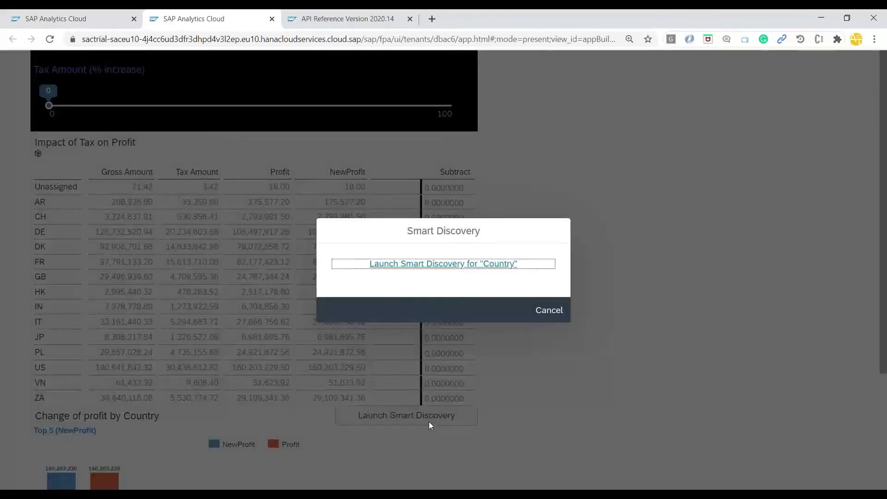
left_click(440, 271)
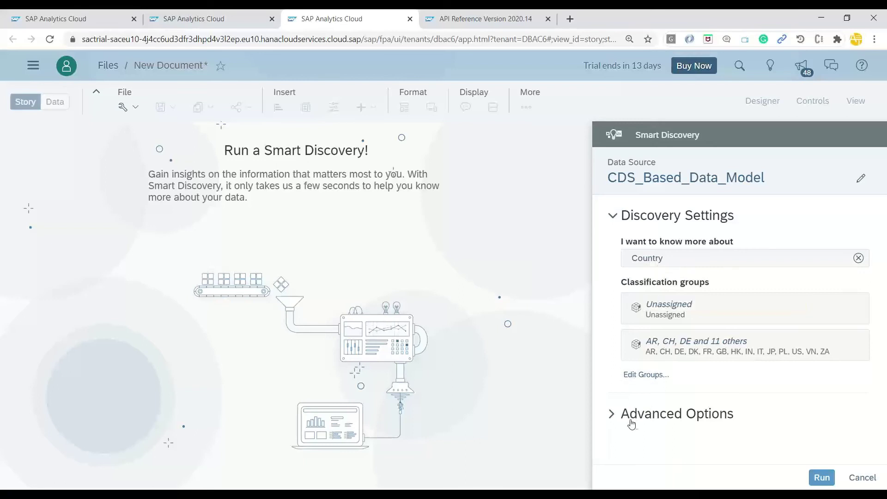
- Expand Advanced Options, review the measures, and run Smart Discovery for Country
left_click(613, 415)
scroll(635, 372, "down", 5)
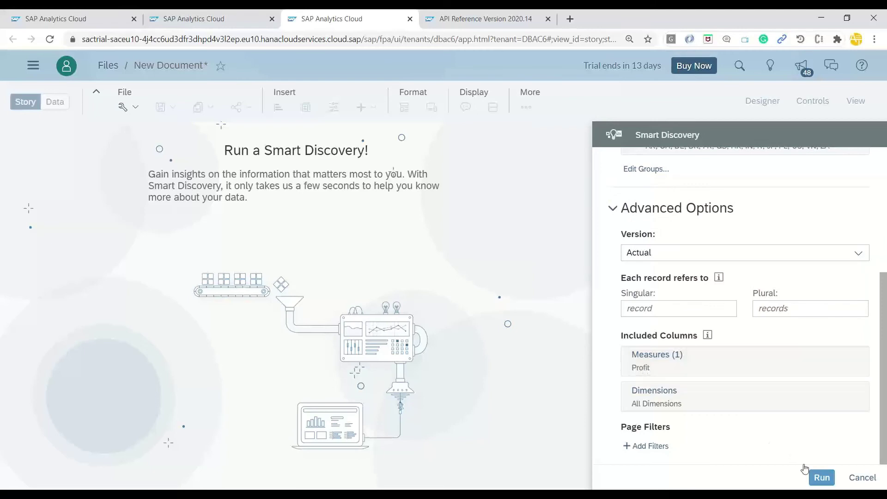
left_click(816, 481)
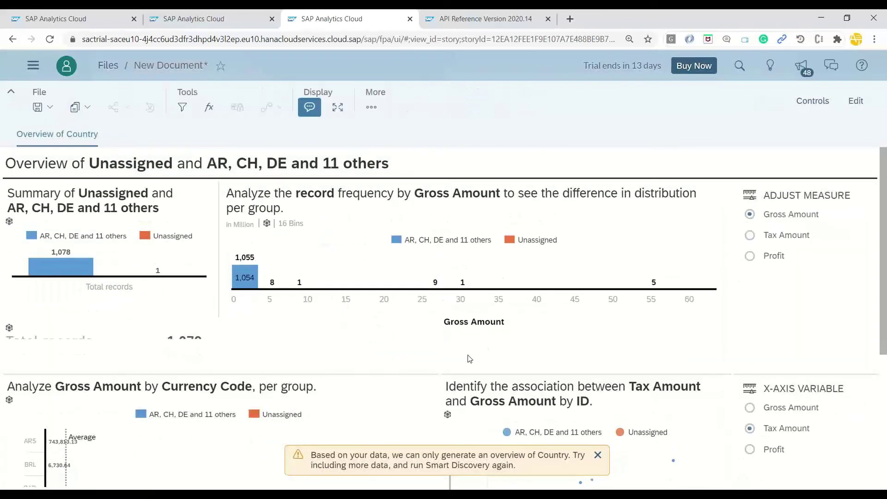
scroll(469, 359, "down", 3)
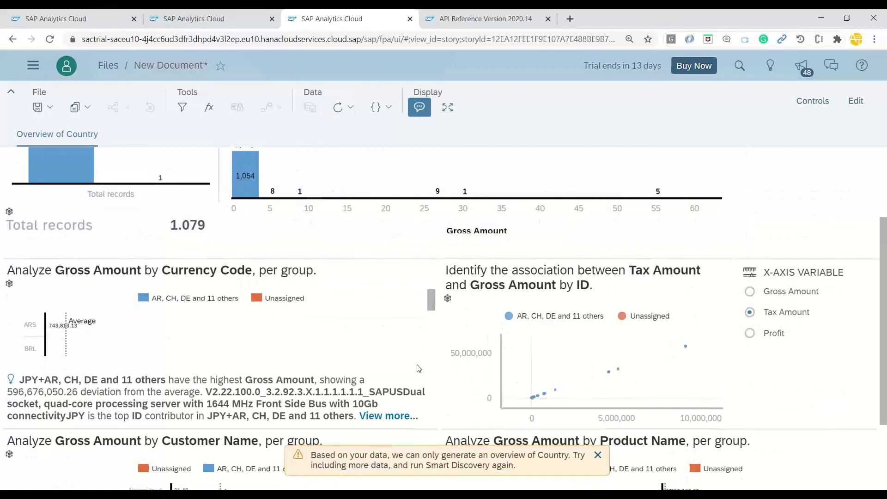
scroll(419, 368, "down", 2)
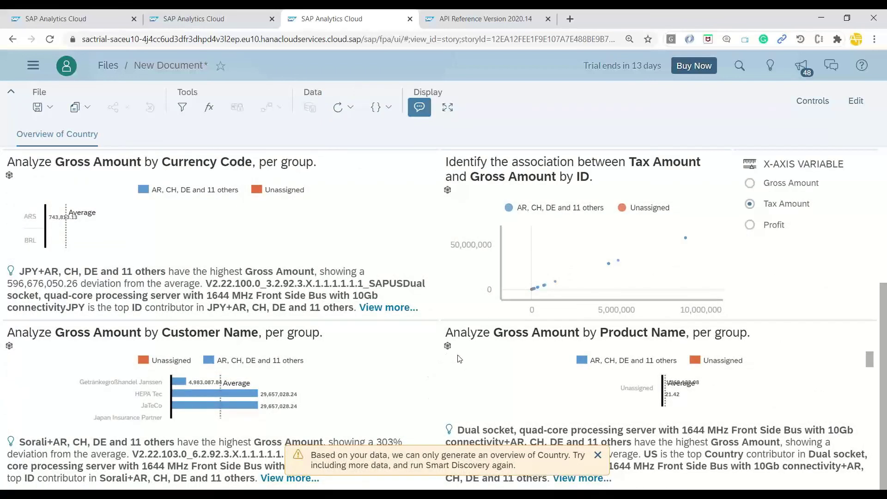
scroll(468, 345, "up", 5)
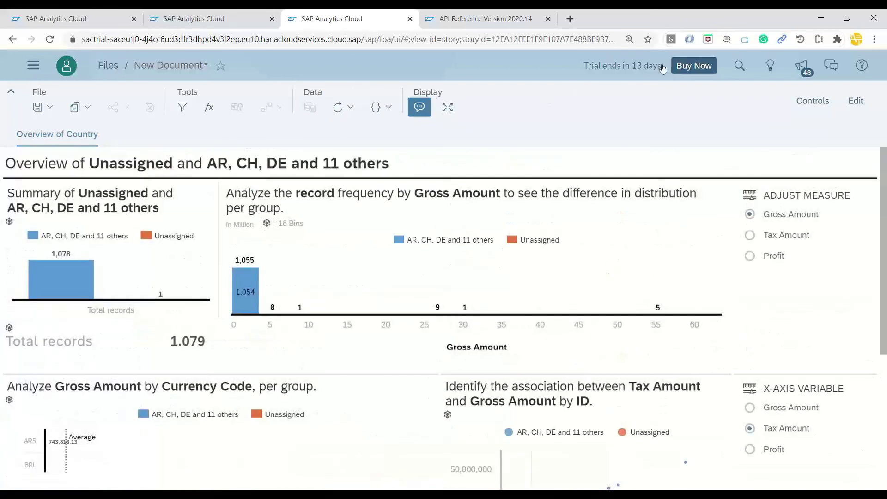